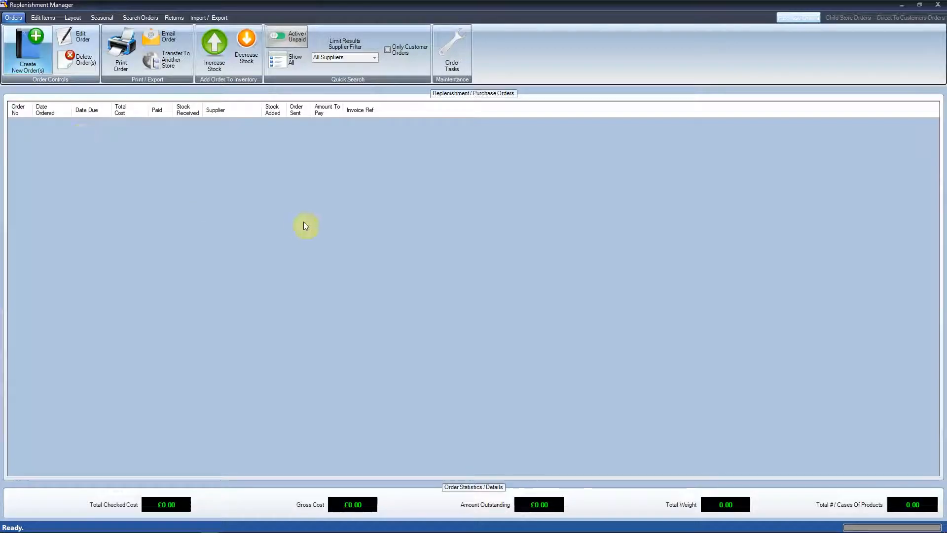
Step: Create a new purchase order for the supplier Ancol
left_click(382, 150)
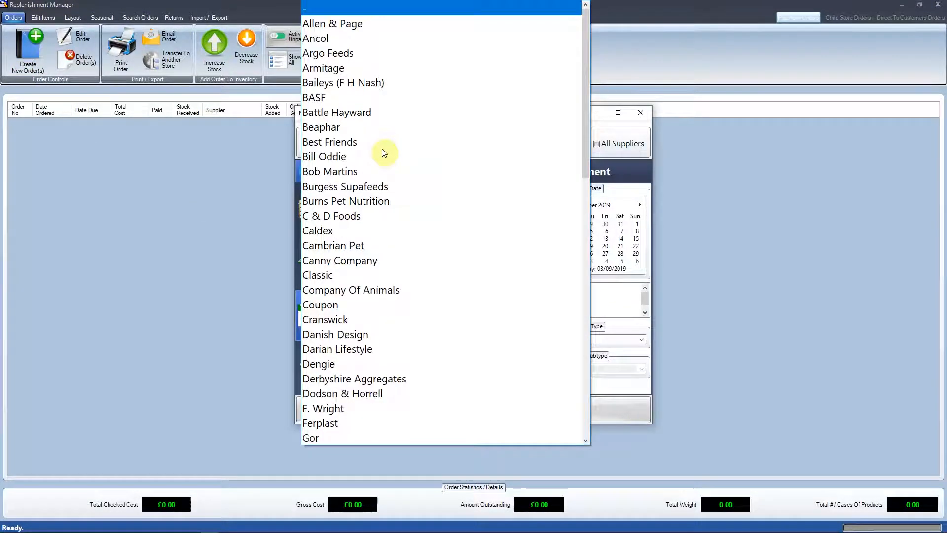
left_click(340, 38)
left_click(349, 212)
left_click(587, 408)
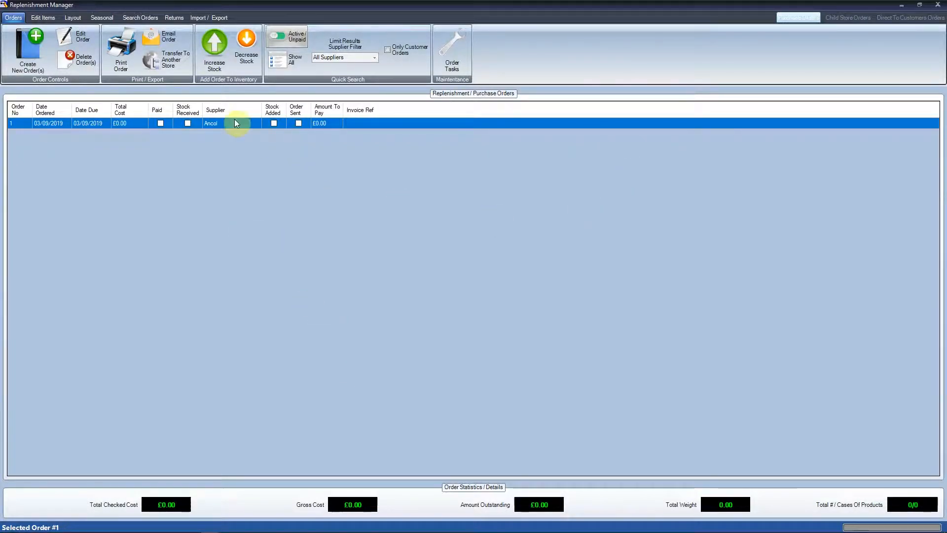
Step: Create an import/export template named Test2 and select it as the active template
left_click(203, 17)
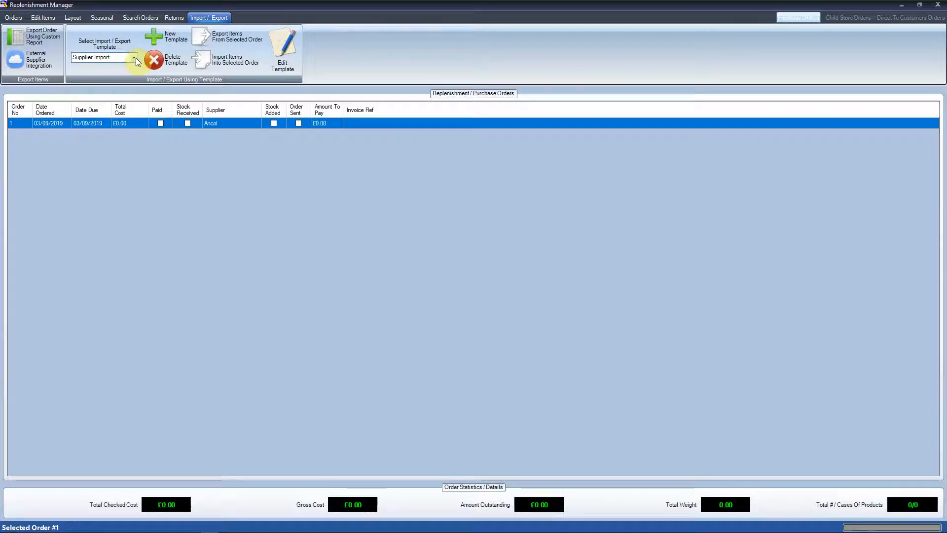
left_click(167, 37)
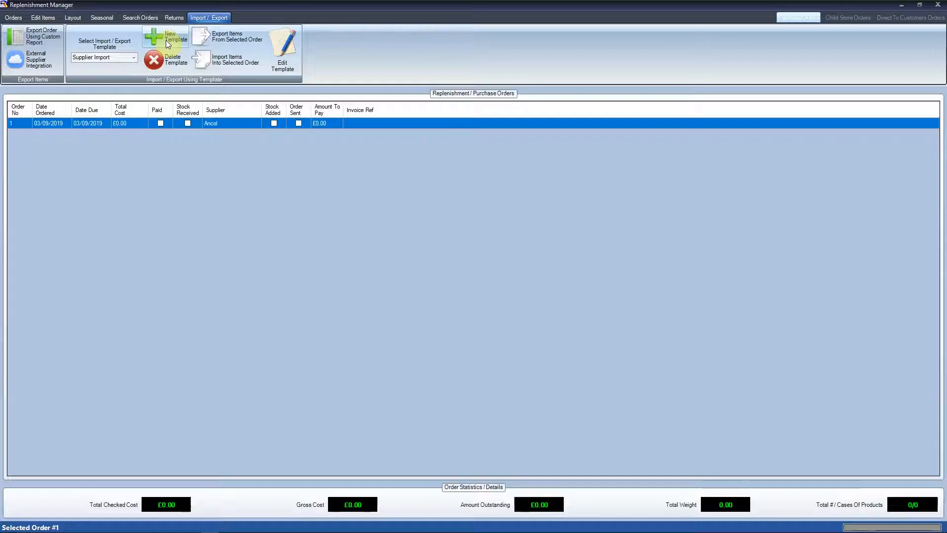
type("Test")
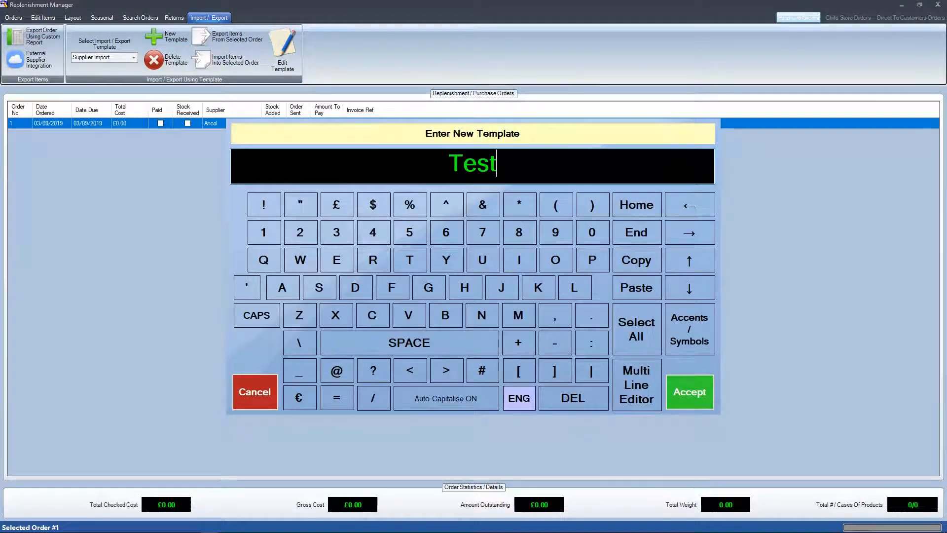
type("2")
left_click(690, 392)
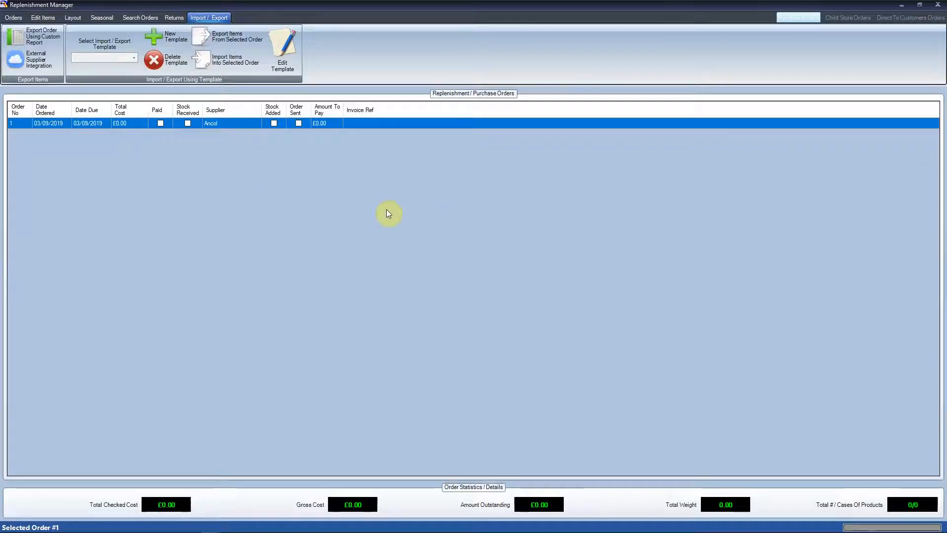
left_click(95, 58)
left_click(94, 81)
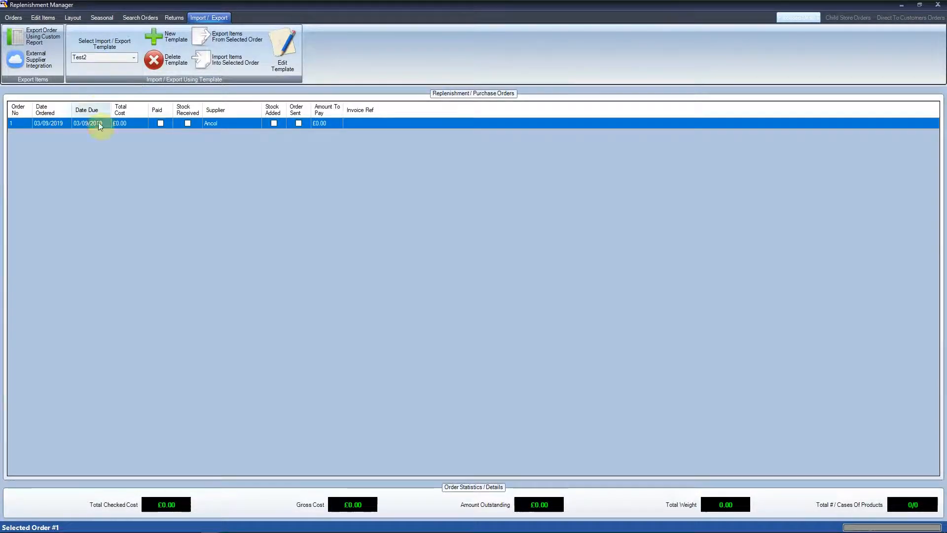
Step: Edit the Test2 template and add the table fields Product Name and Unit Quantity
left_click(279, 66)
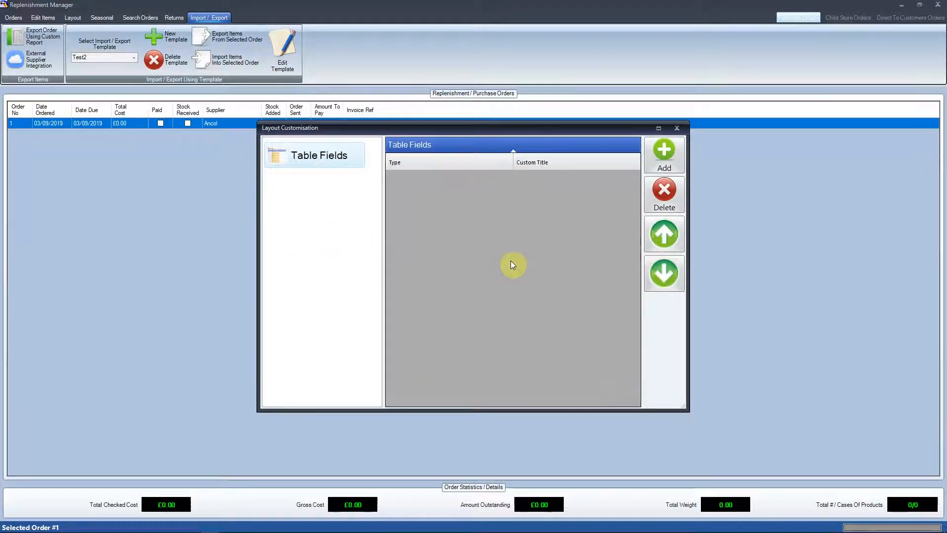
left_click(663, 158)
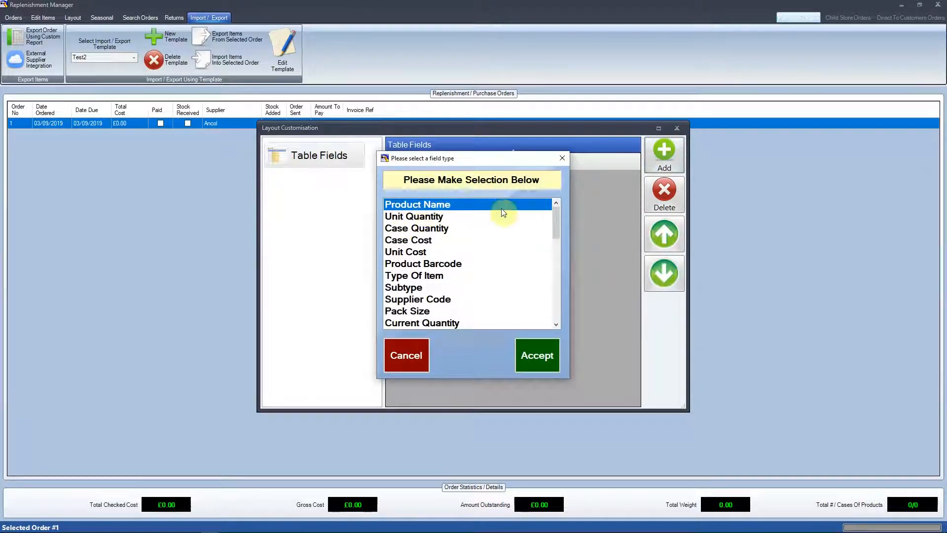
left_click(534, 354)
left_click(646, 150)
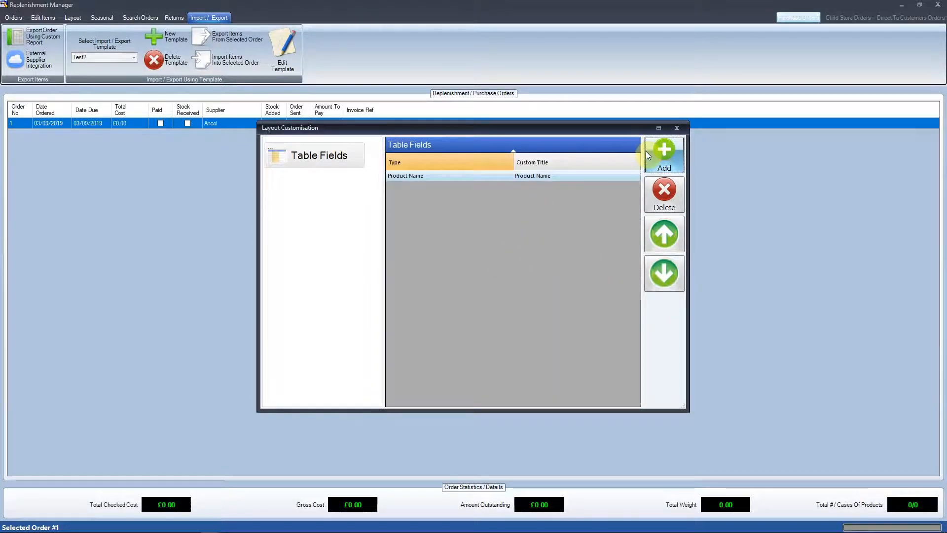
left_click(435, 216)
left_click(541, 351)
Step: Add the Product Barcode and Supplier Code fields to the template and close the layout customisation
left_click(661, 158)
left_click(444, 266)
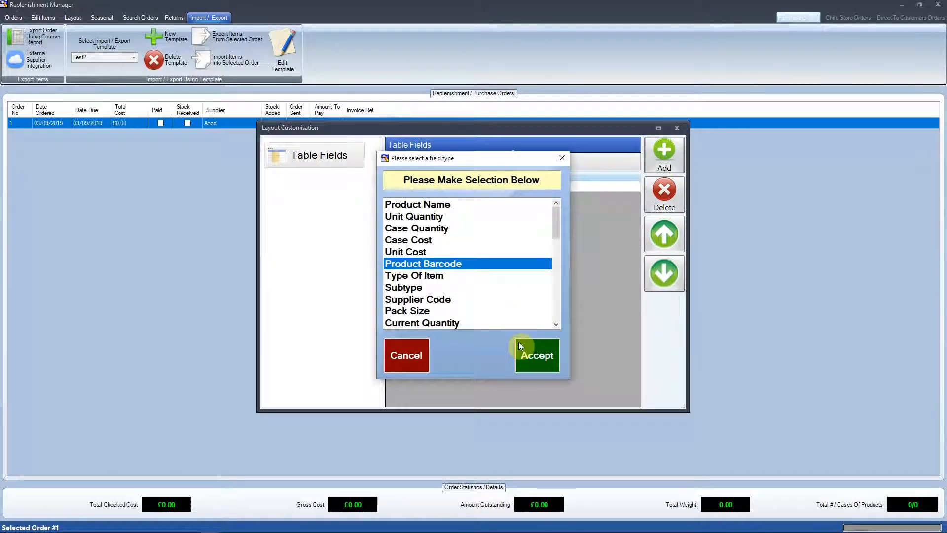
left_click(531, 352)
left_click(652, 161)
left_click(426, 300)
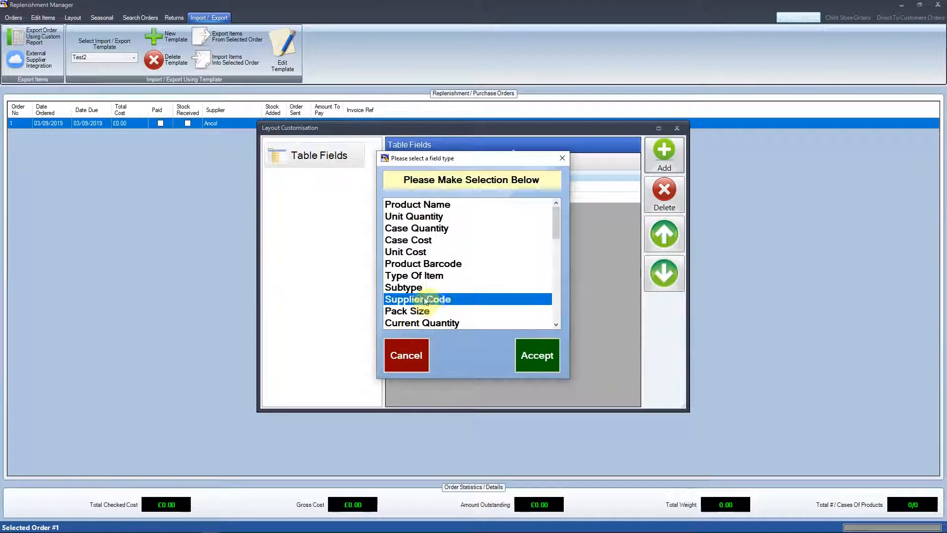
left_click(536, 350)
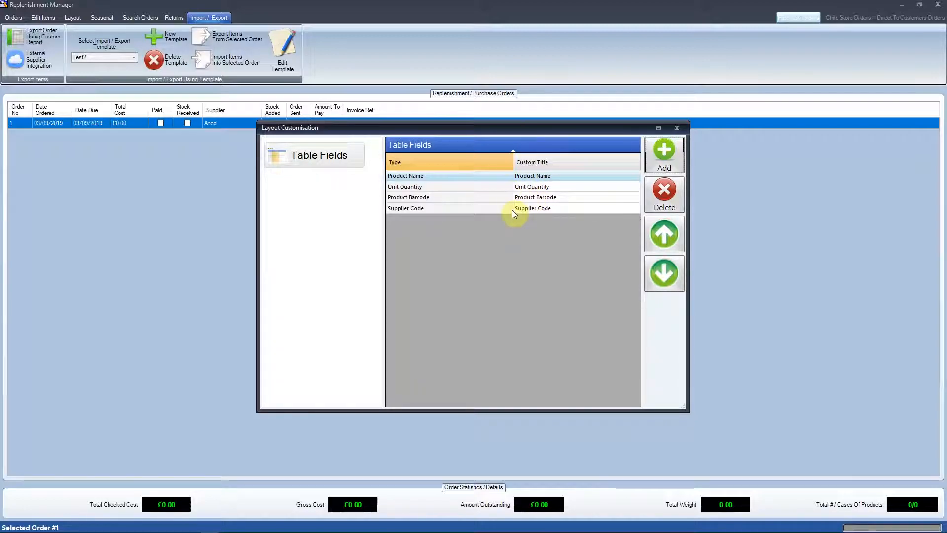
left_click(678, 129)
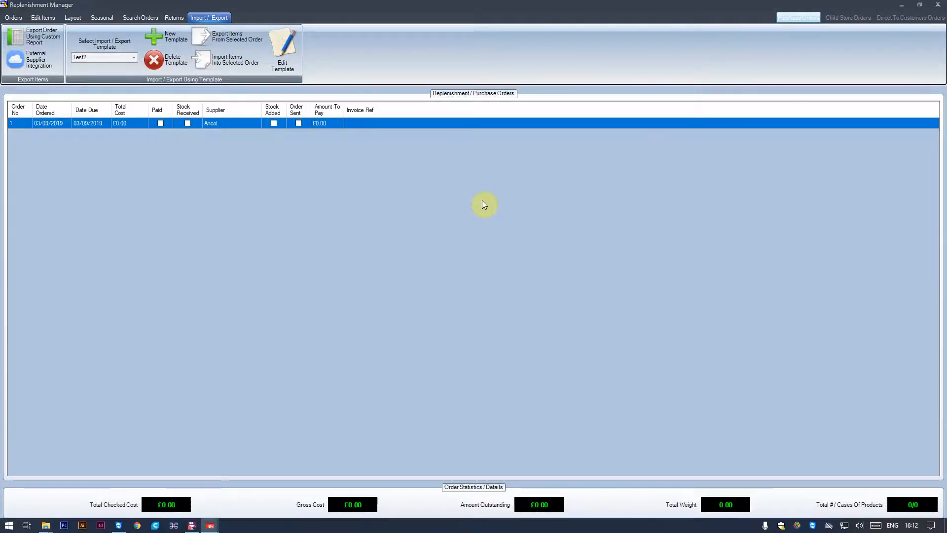
Step: Open the SupplierImport file in Excel, widen column C and format its barcodes as Number with 0 decimal places
key("super")
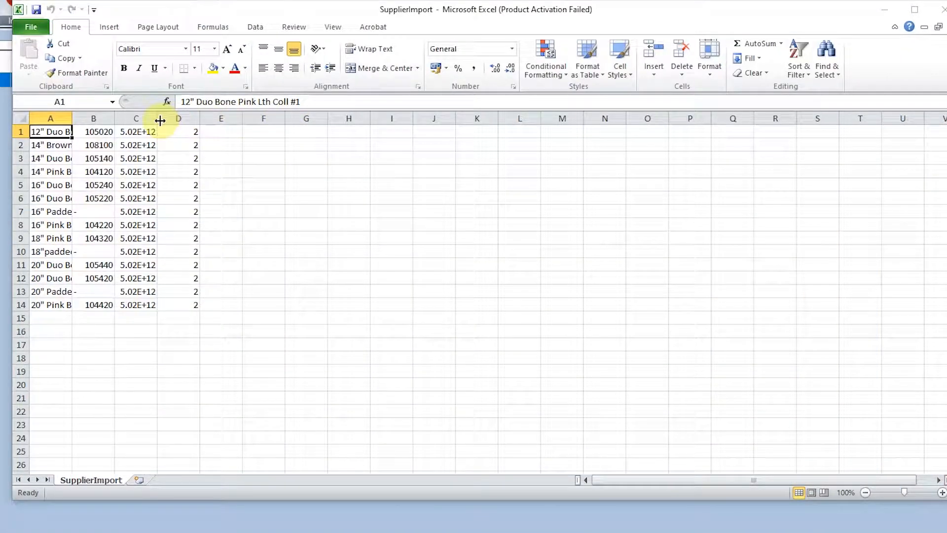
left_click_drag(159, 119, 232, 204)
left_click(205, 118)
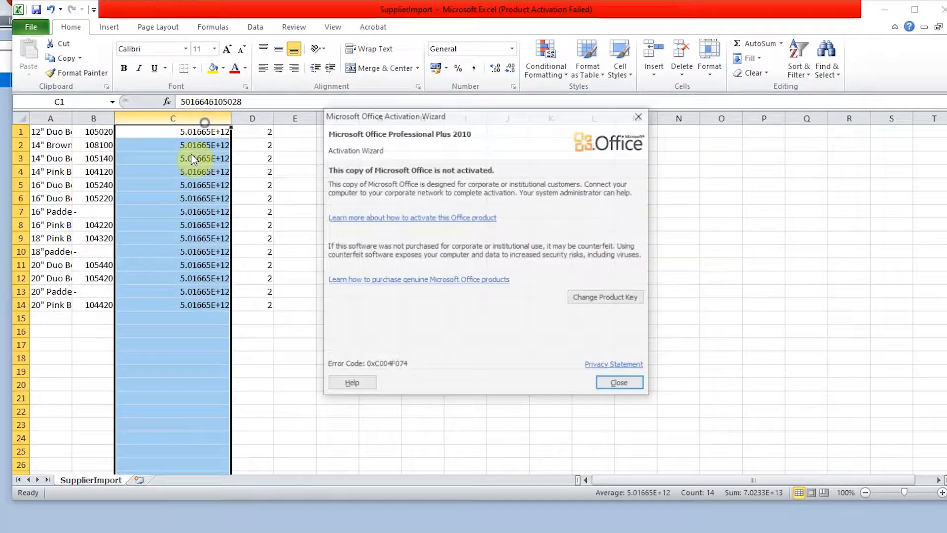
left_click(635, 383)
right_click(227, 130)
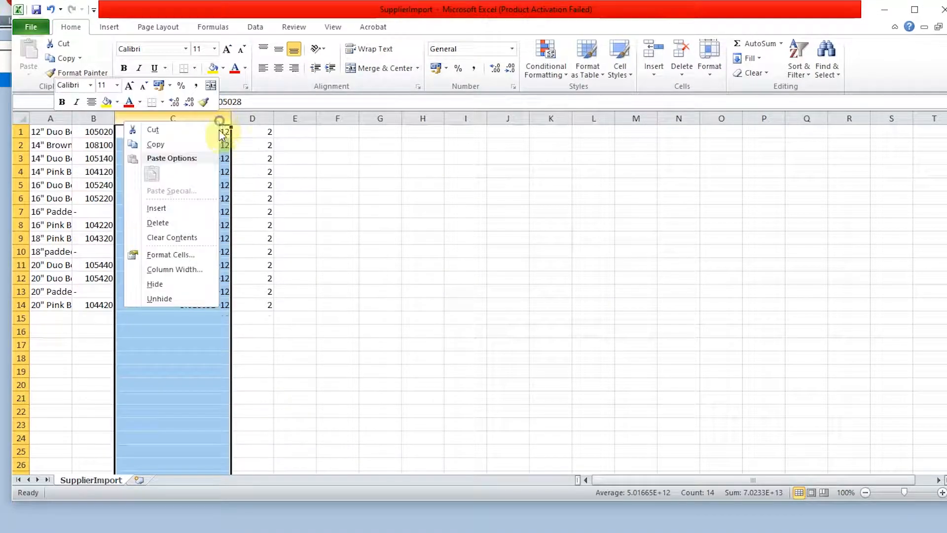
left_click(217, 256)
left_click(88, 168)
left_click(228, 191)
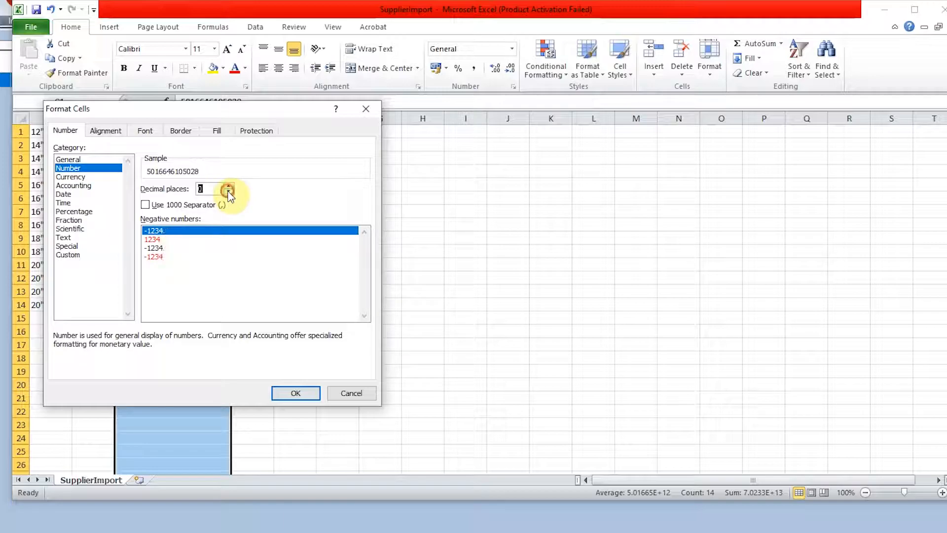
left_click(295, 392)
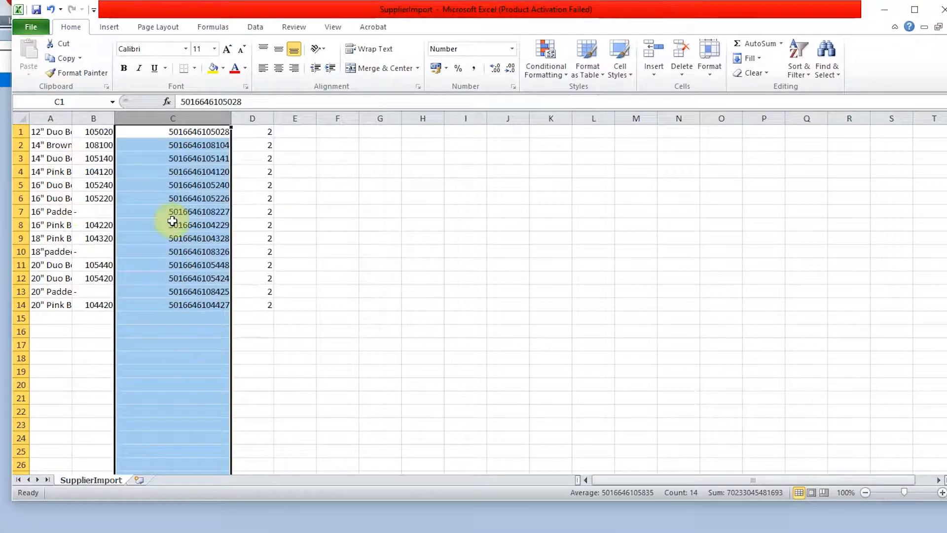
Step: Fit column A to its product names and save SupplierImport, keeping the CSV format
double_click(72, 119)
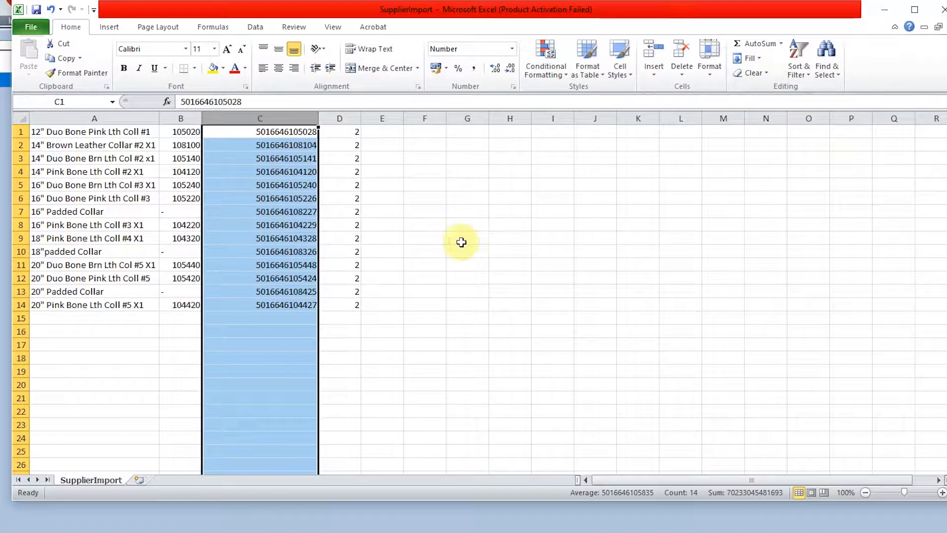
left_click(40, 11)
left_click(401, 324)
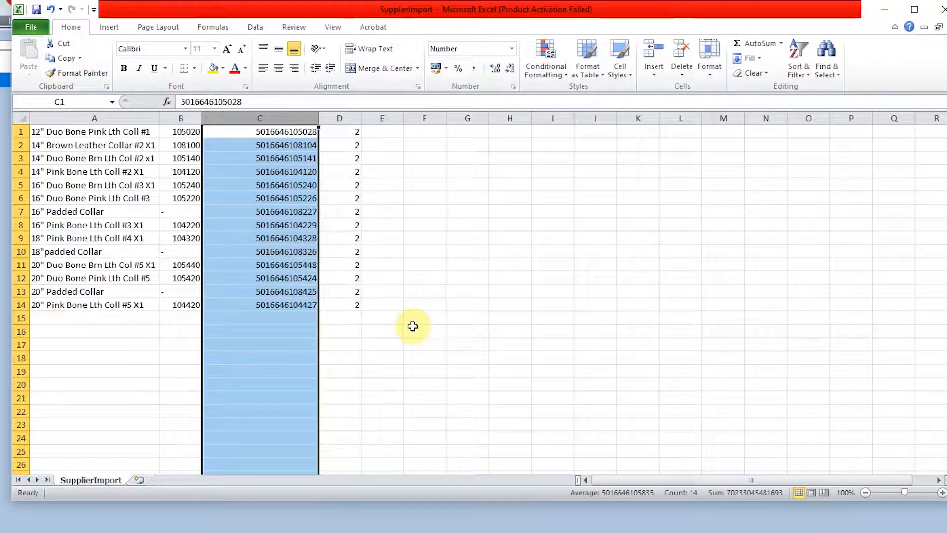
Step: Close the SupplierImport workbook without saving it again
left_click(943, 9)
left_click(411, 299)
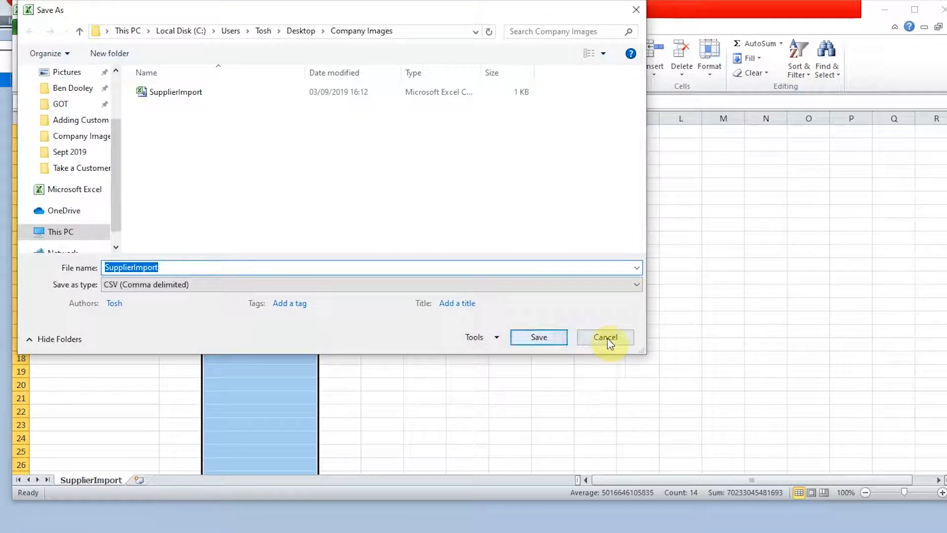
left_click(608, 339)
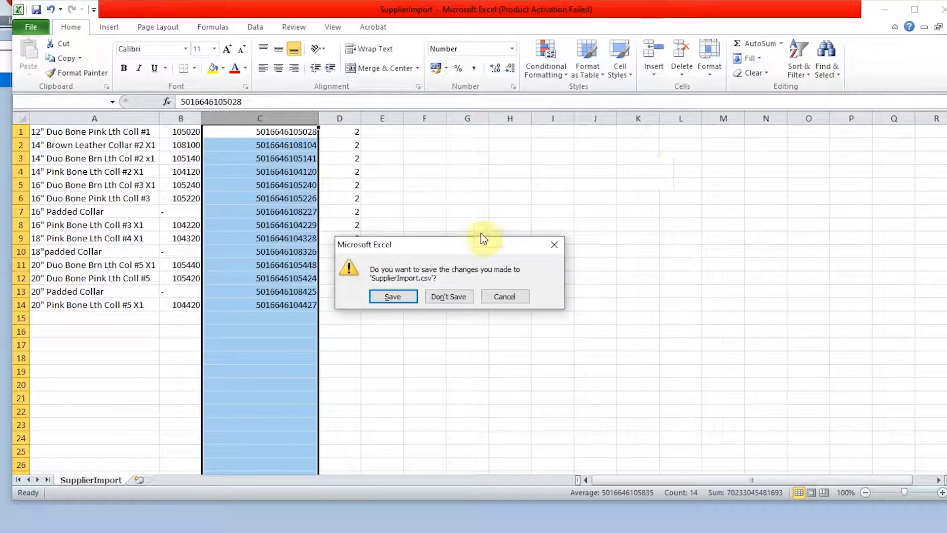
left_click(415, 295)
left_click(587, 336)
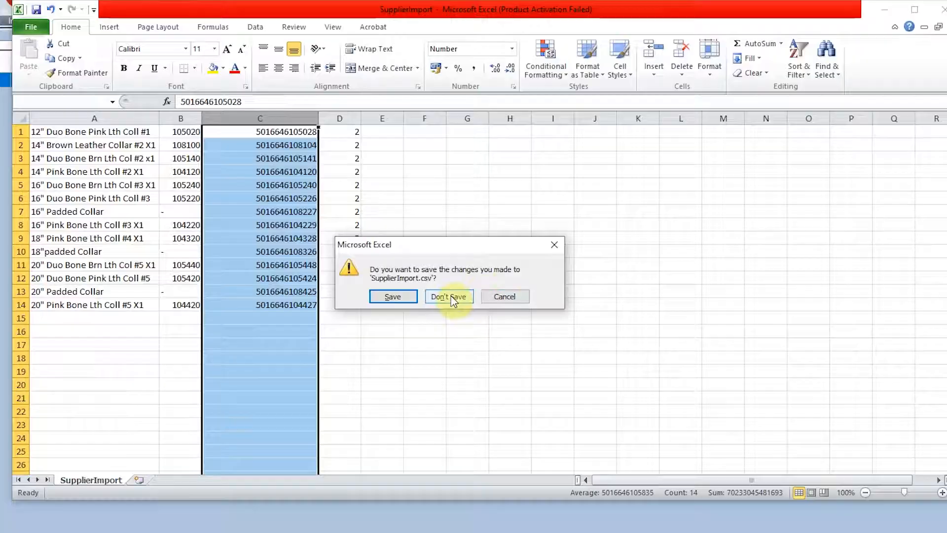
left_click(452, 297)
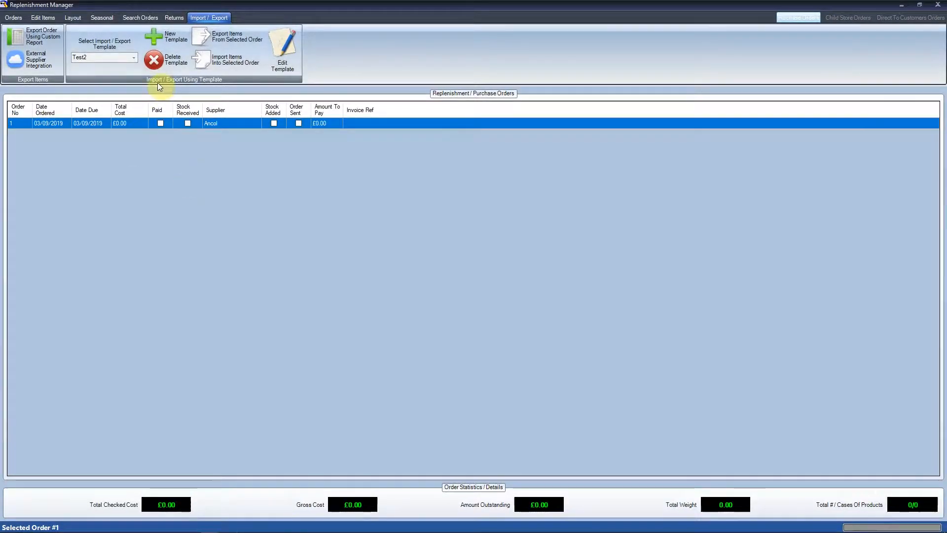
Step: Import the SupplierImport CSV file into the selected Ancol order using the Supplier Import template
left_click(106, 58)
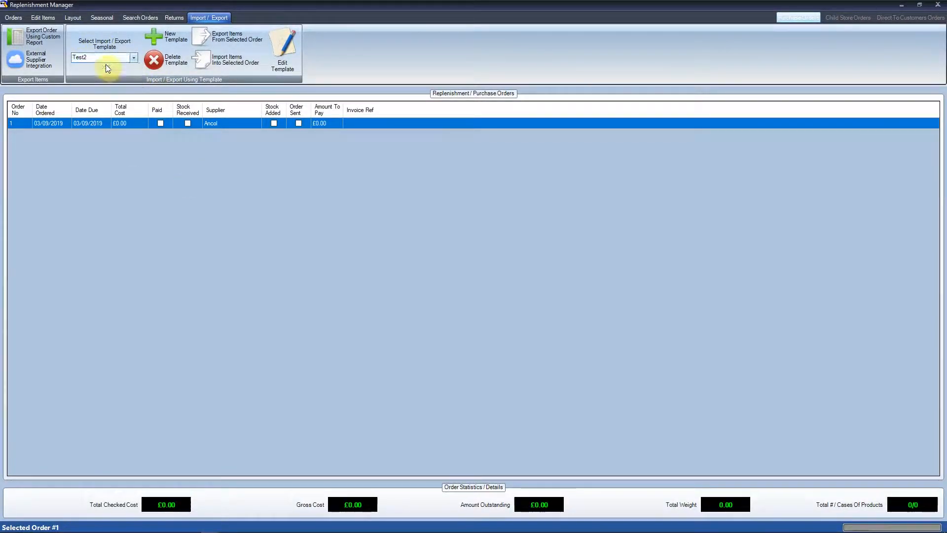
left_click(107, 68)
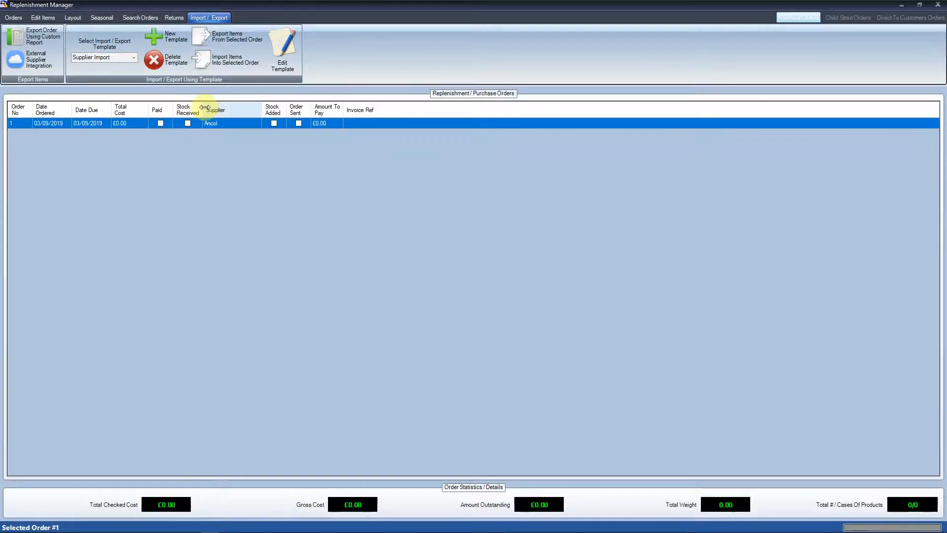
left_click(216, 63)
left_click(232, 291)
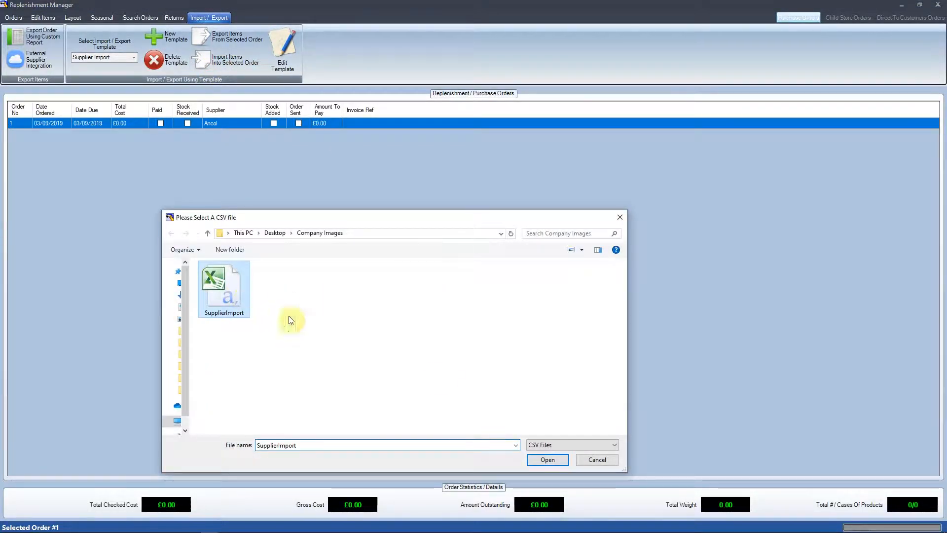
left_click(539, 463)
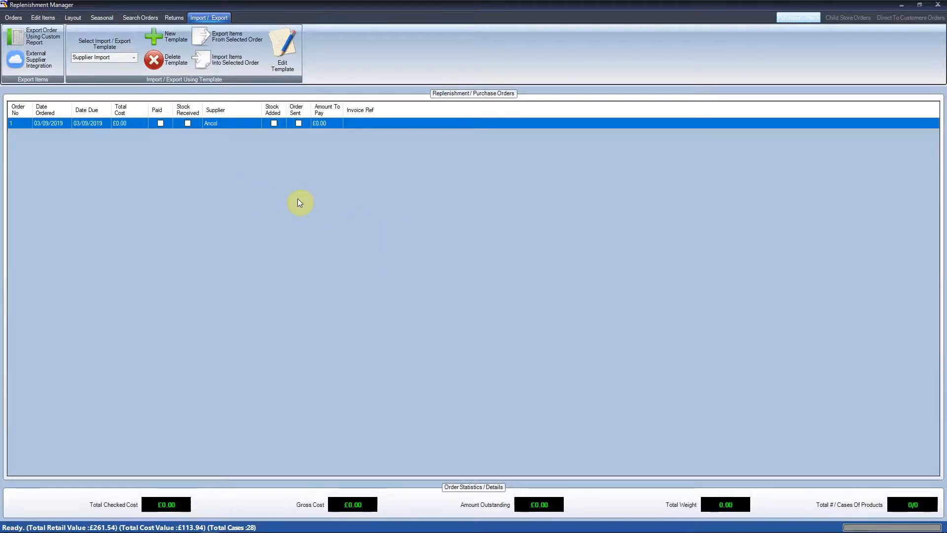
Step: Open the Ancol order's item list and start exporting its items with the Supplier Import template
double_click(134, 125)
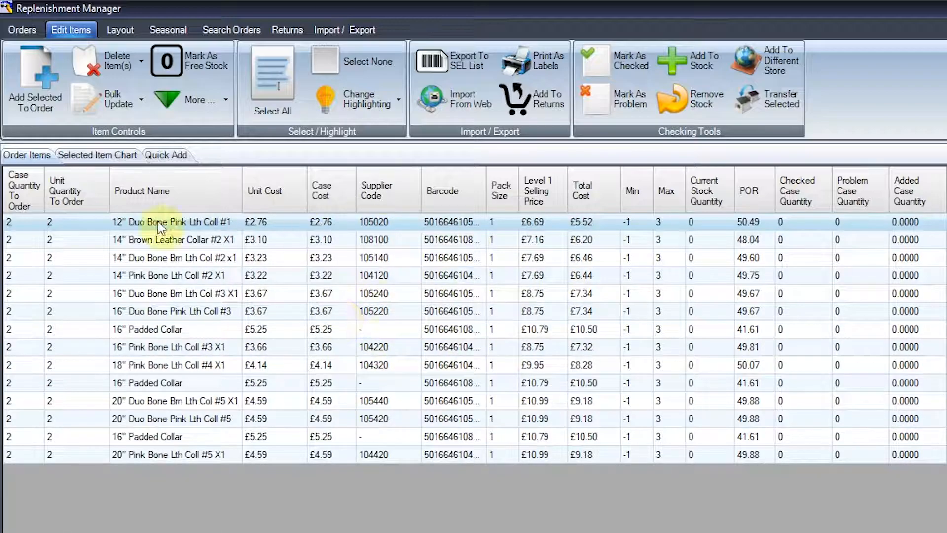
left_click(354, 26)
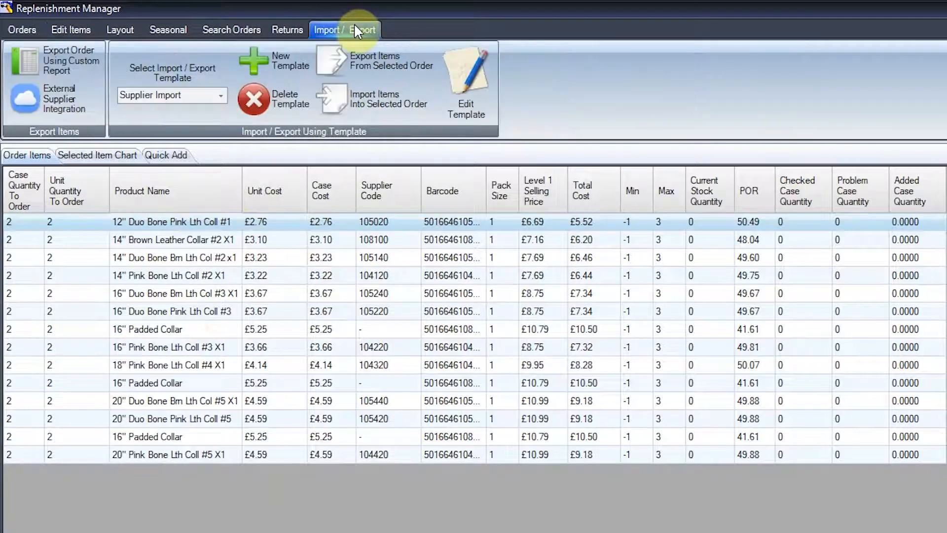
left_click(397, 62)
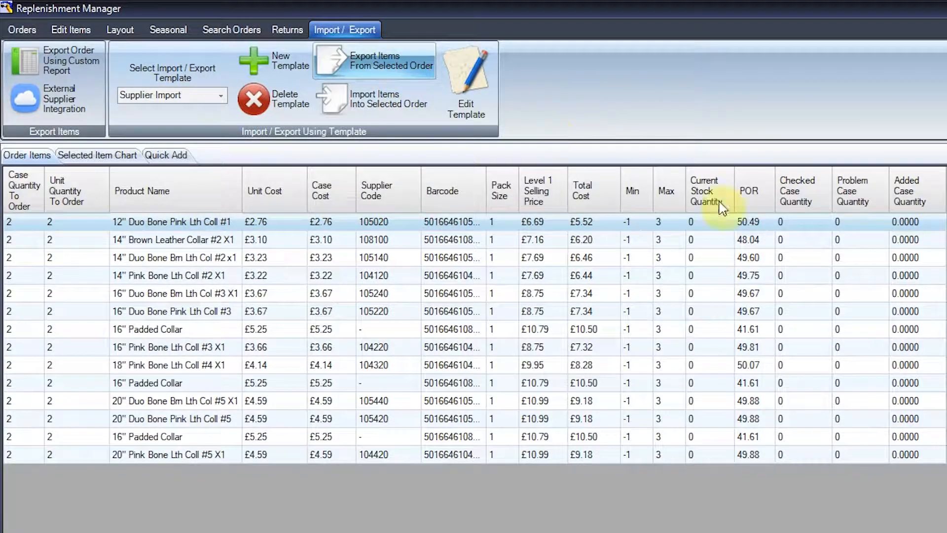